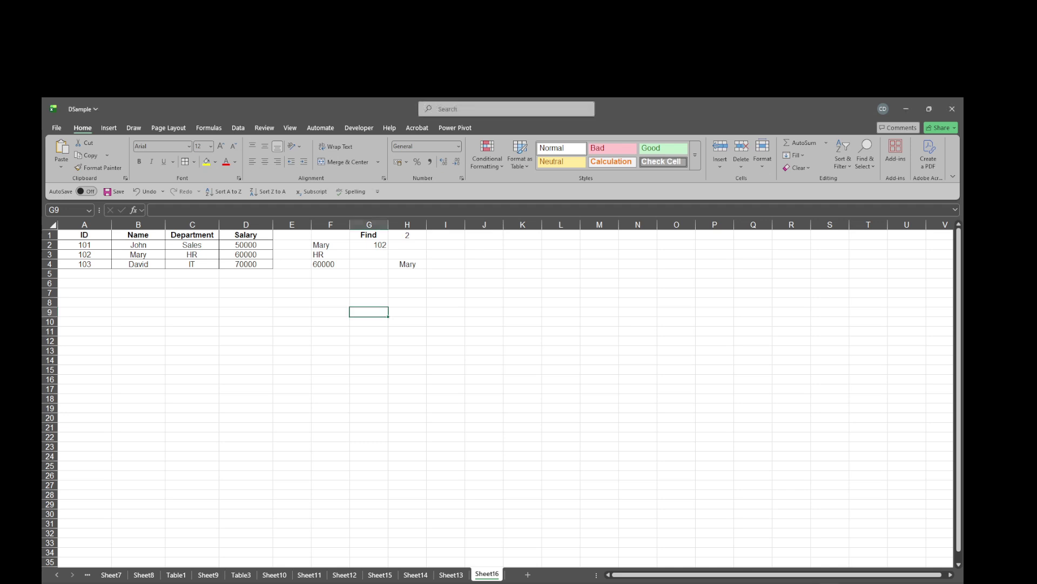
Examine the employee table in A1:D4, starting with its ID and Name columns
left_click(146, 295)
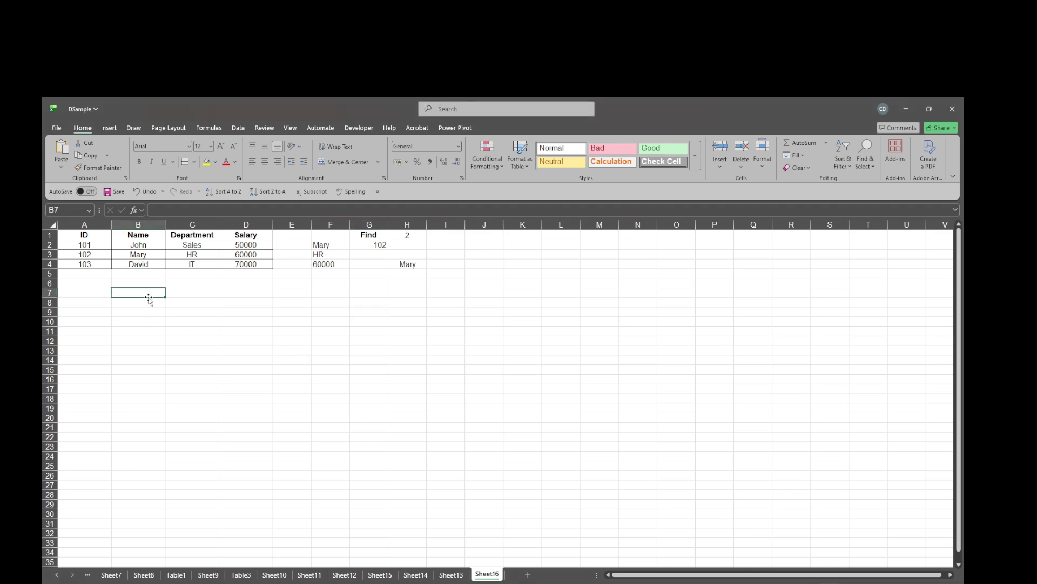
left_click(90, 234)
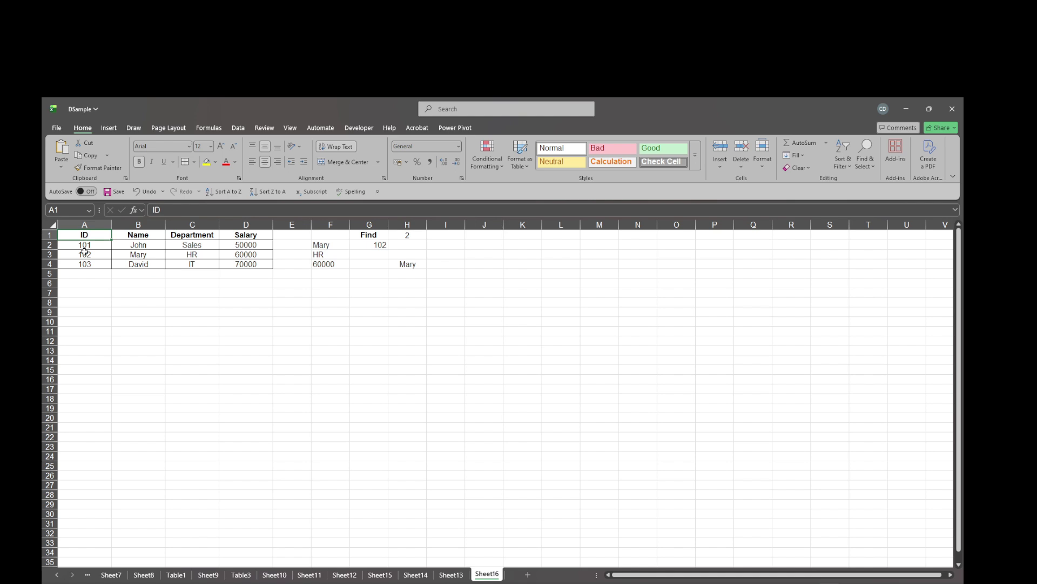
left_click(140, 245)
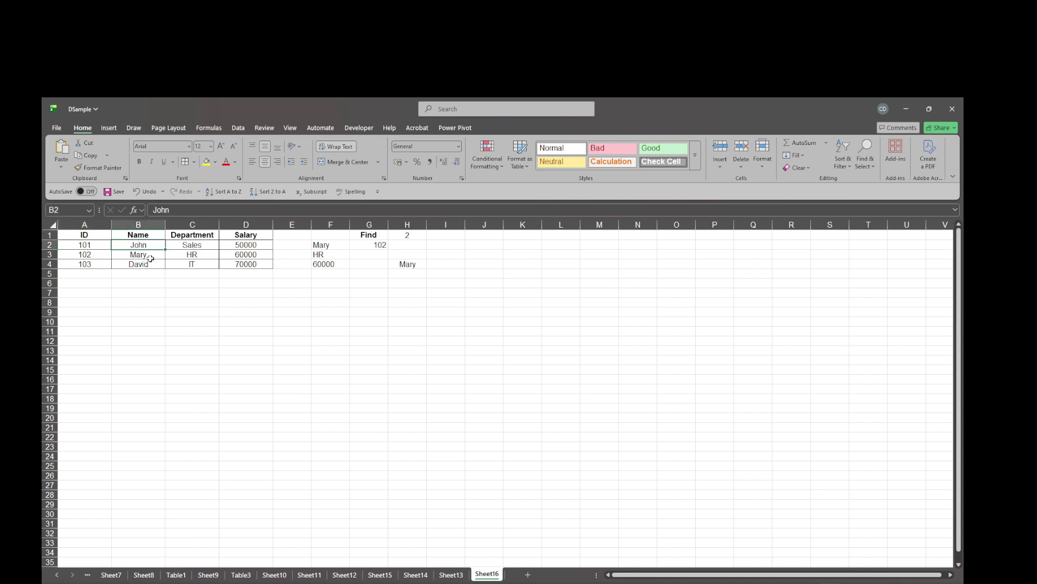
left_click(150, 255)
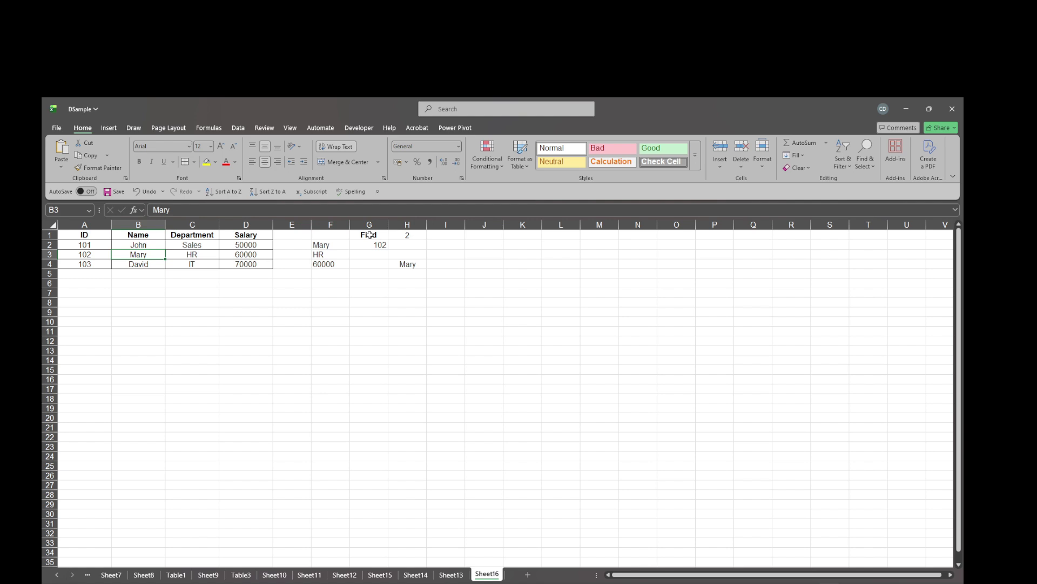
Center the lookup ID in cell G2 under the Find heading
left_click(369, 234)
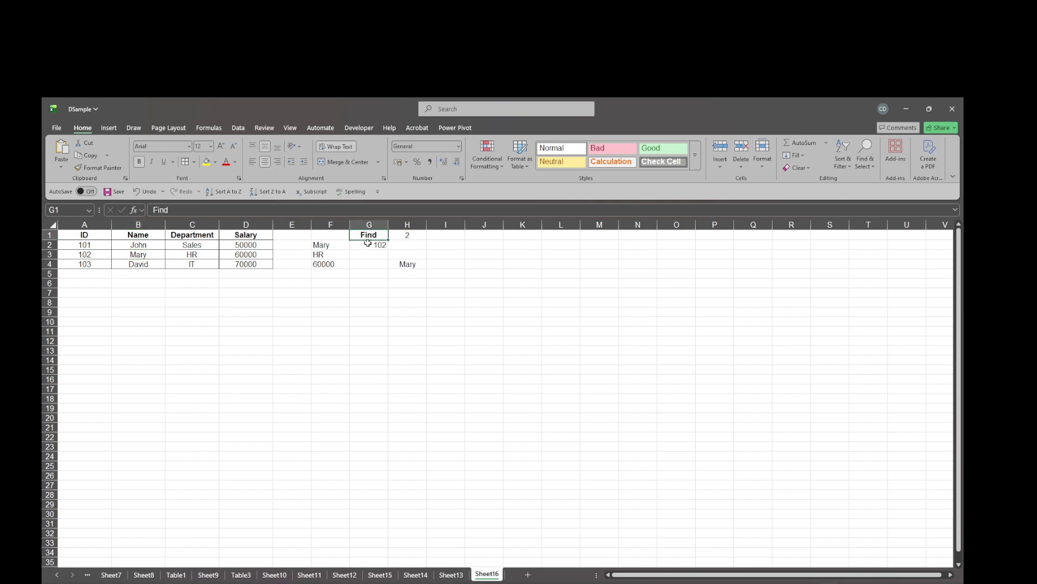
left_click(368, 243)
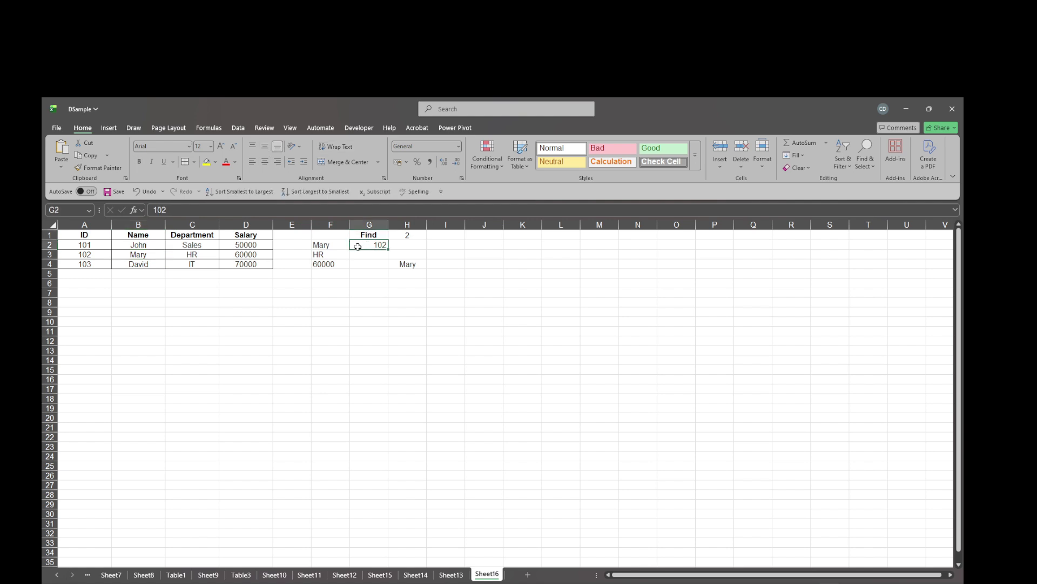
left_click(265, 161)
Examine the VLOOKUP formulas in F2, F3 and F4 that return the name, department and salary for the ID in G2
left_click(134, 253)
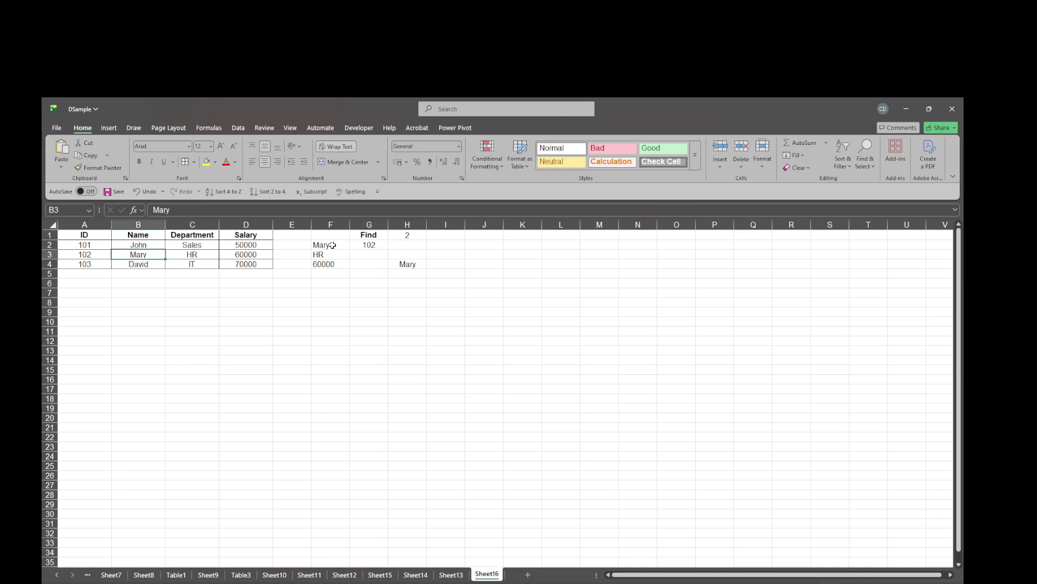
left_click(332, 245)
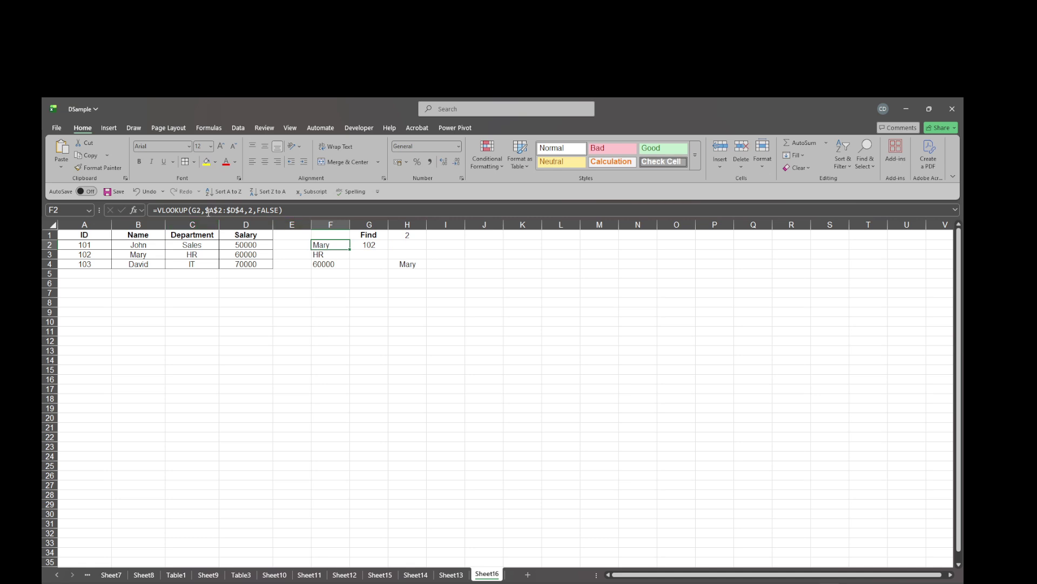
left_click(296, 207)
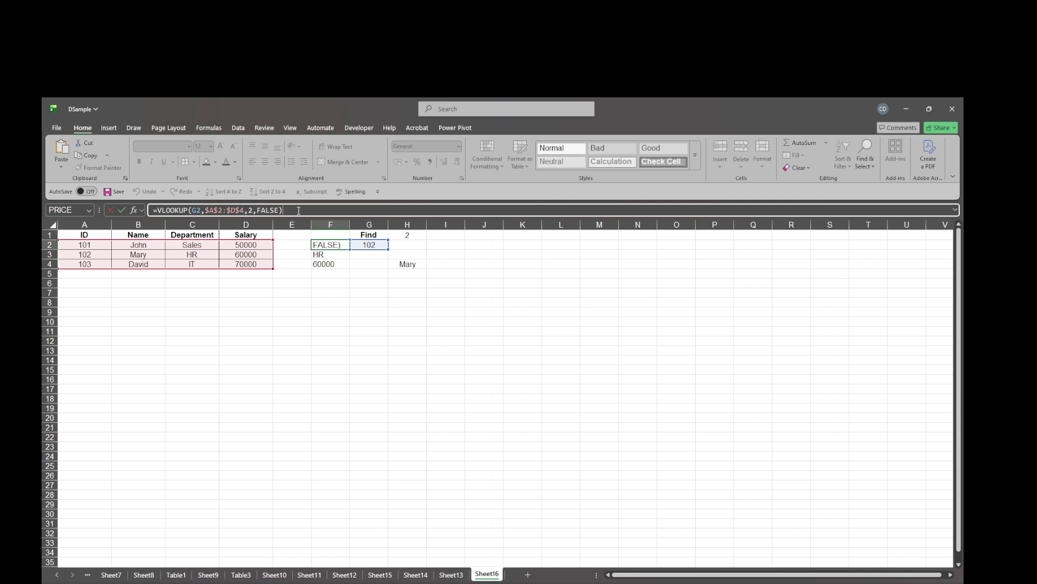
key("Return")
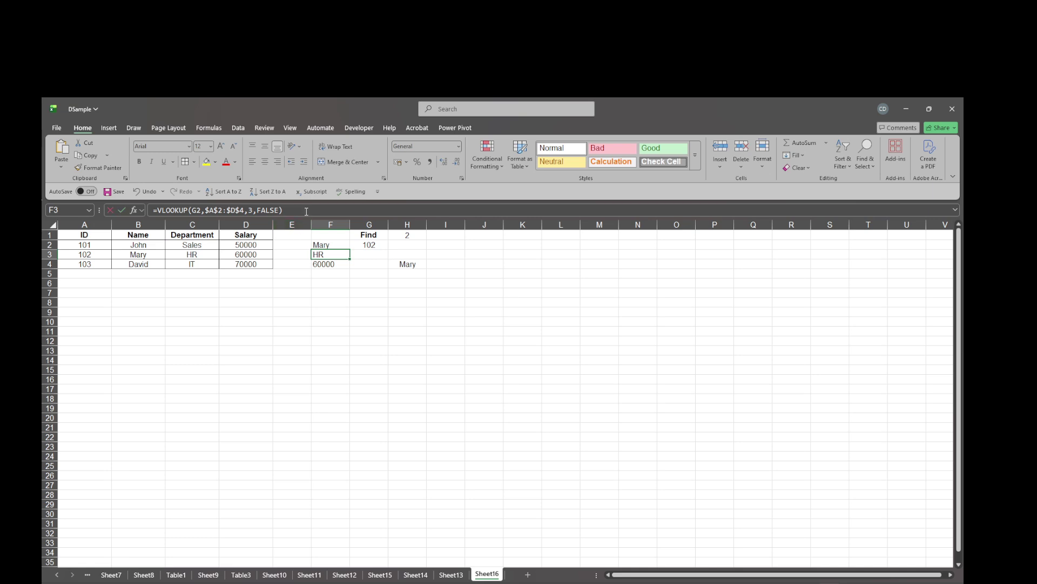
left_click(306, 211)
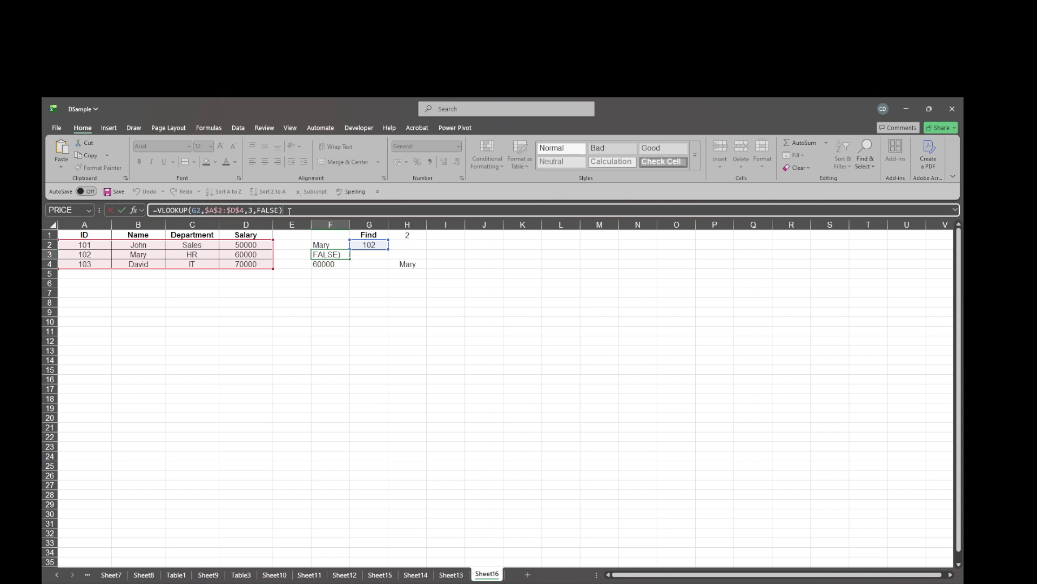
key("Return")
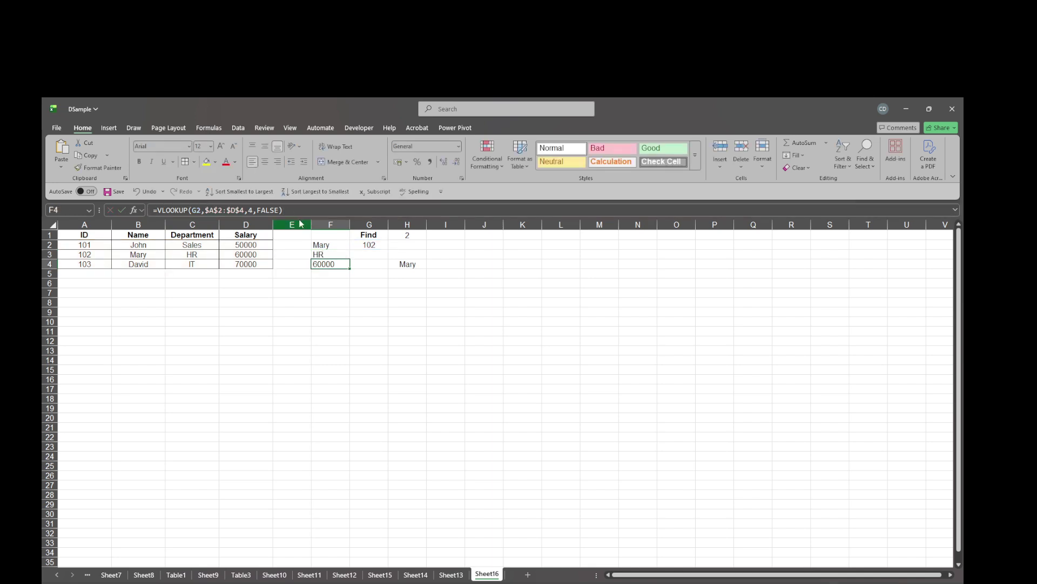
left_click(304, 211)
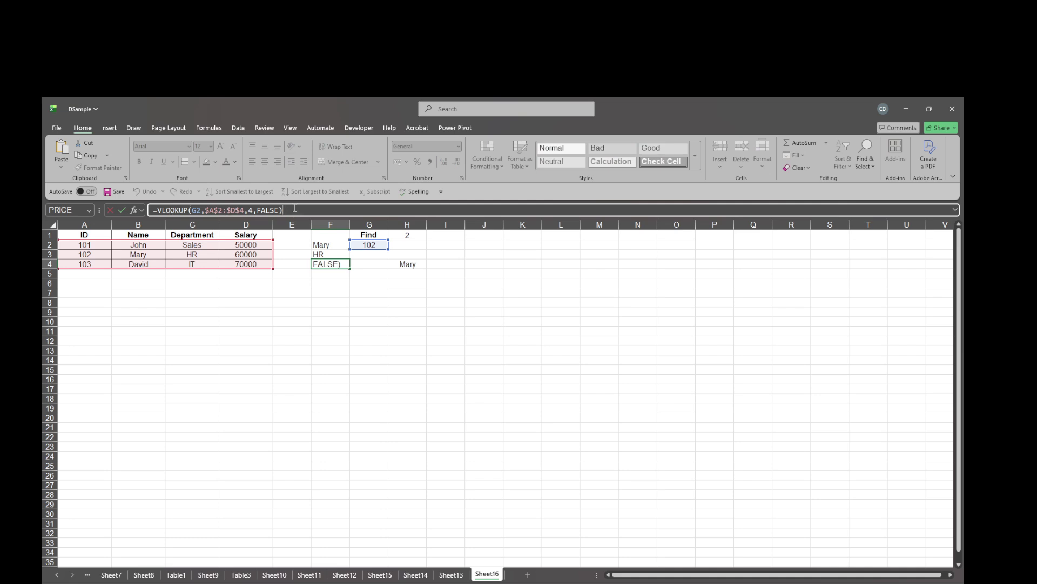
key("Return")
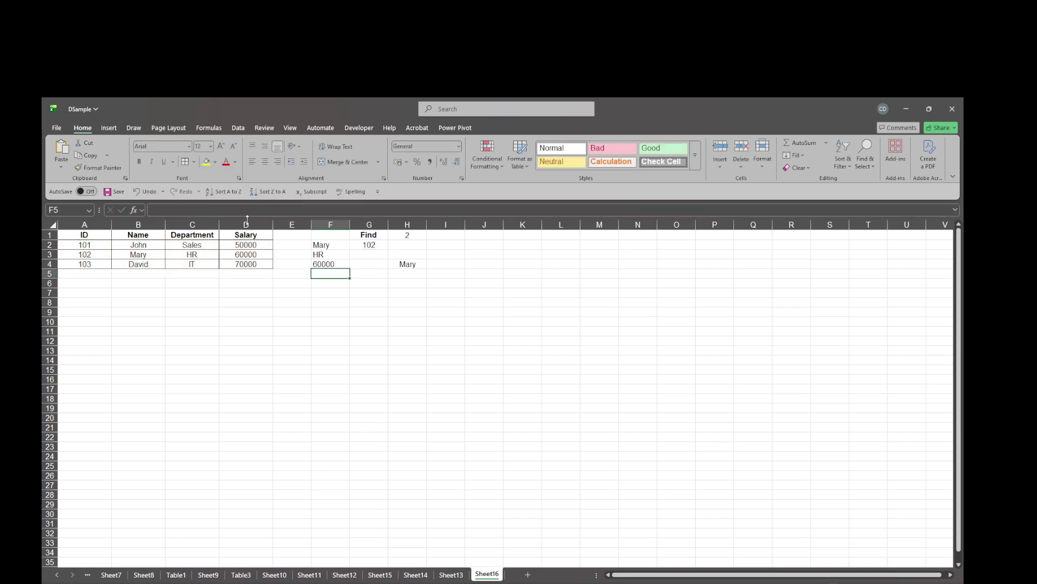
left_click(315, 265)
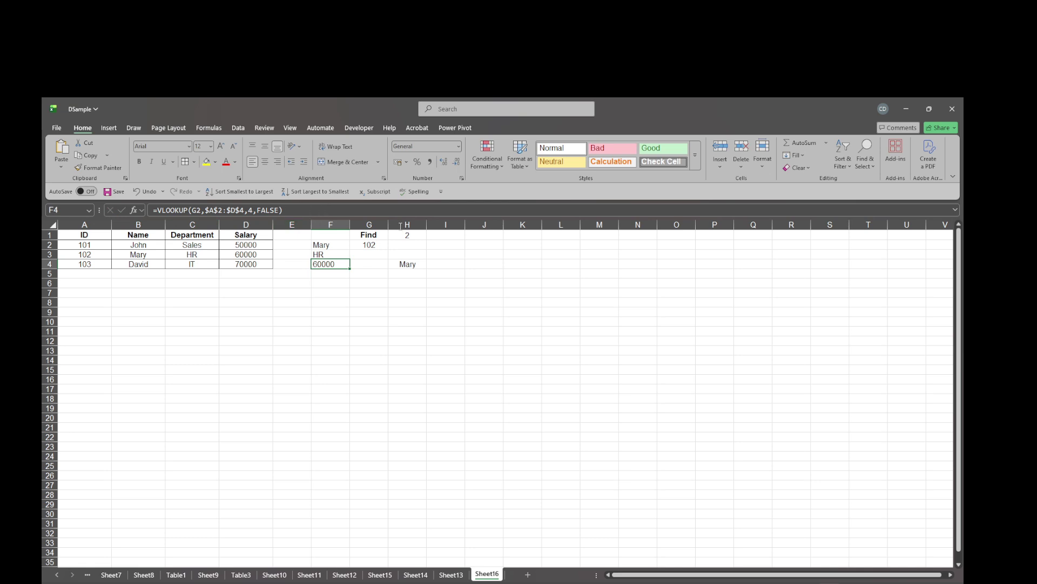
Inspect the VLOOKUP formula in H4 that takes its column index from cell H1
left_click(368, 234)
left_click(411, 232)
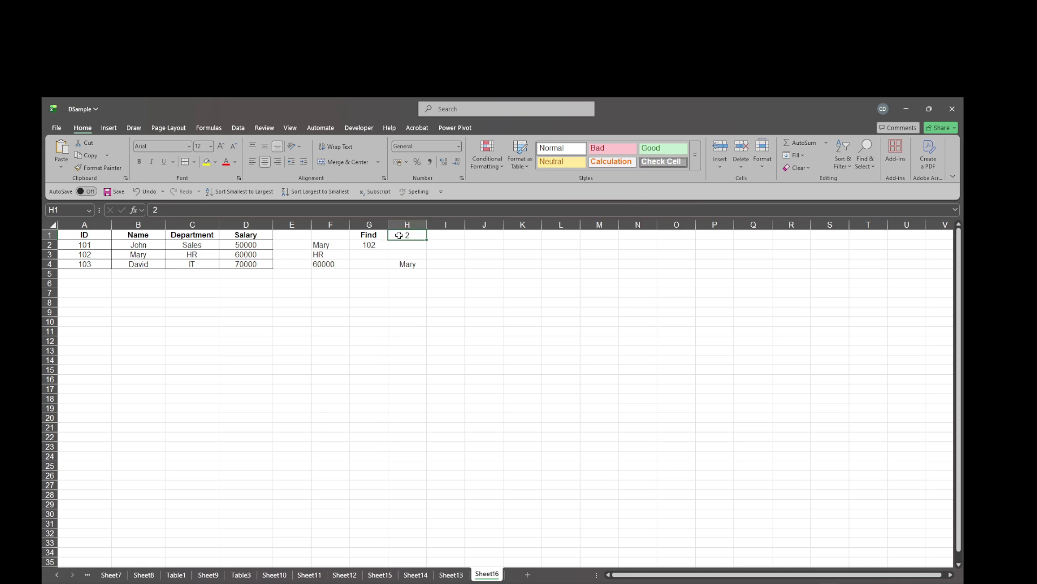
left_click(418, 265)
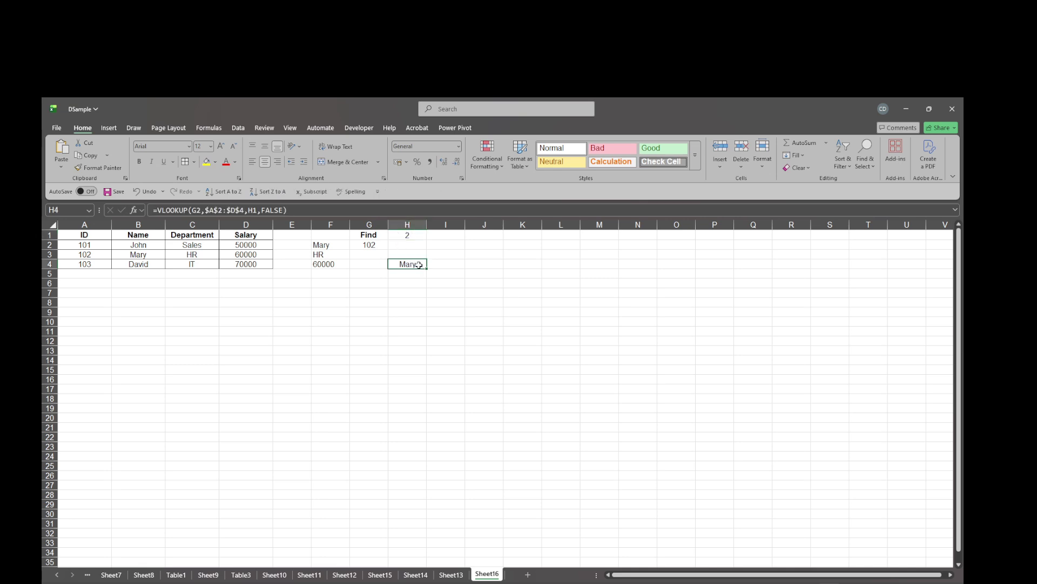
left_click(298, 211)
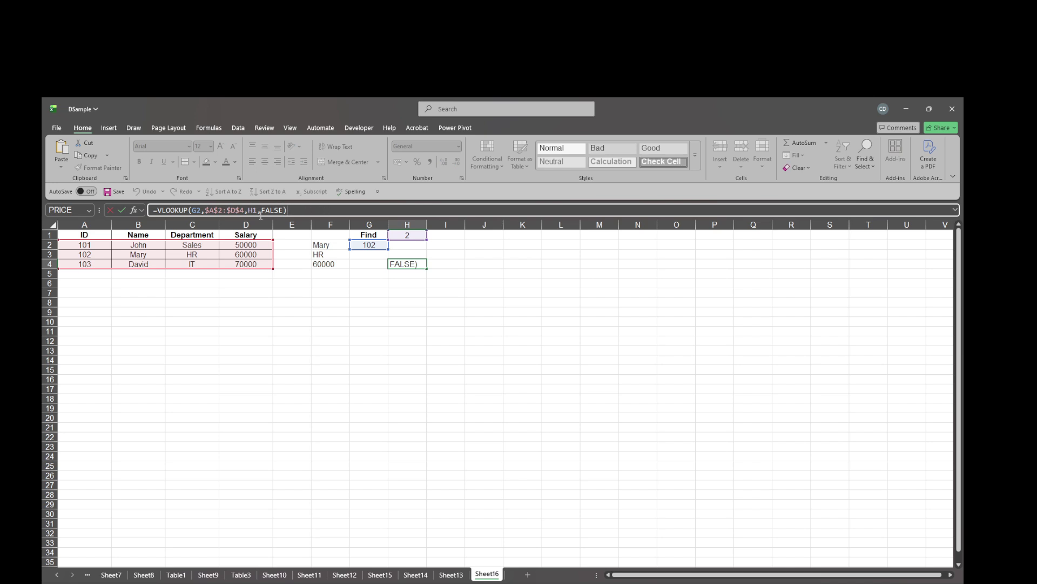
Set the column index in cell H1 to 3 so the H4 lookup returns the department
left_click(411, 236)
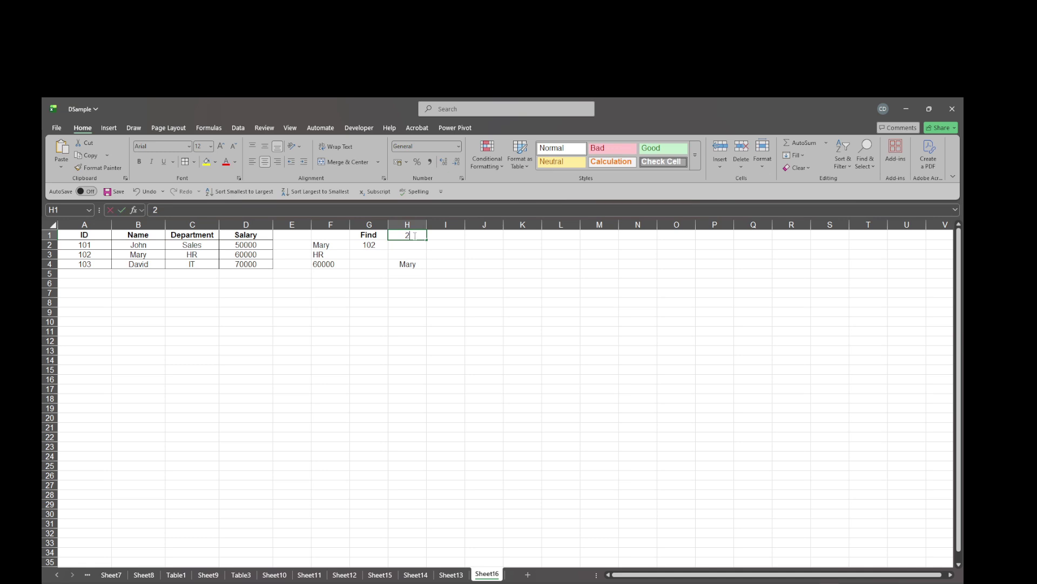
double_click(415, 236)
key("BackSpace")
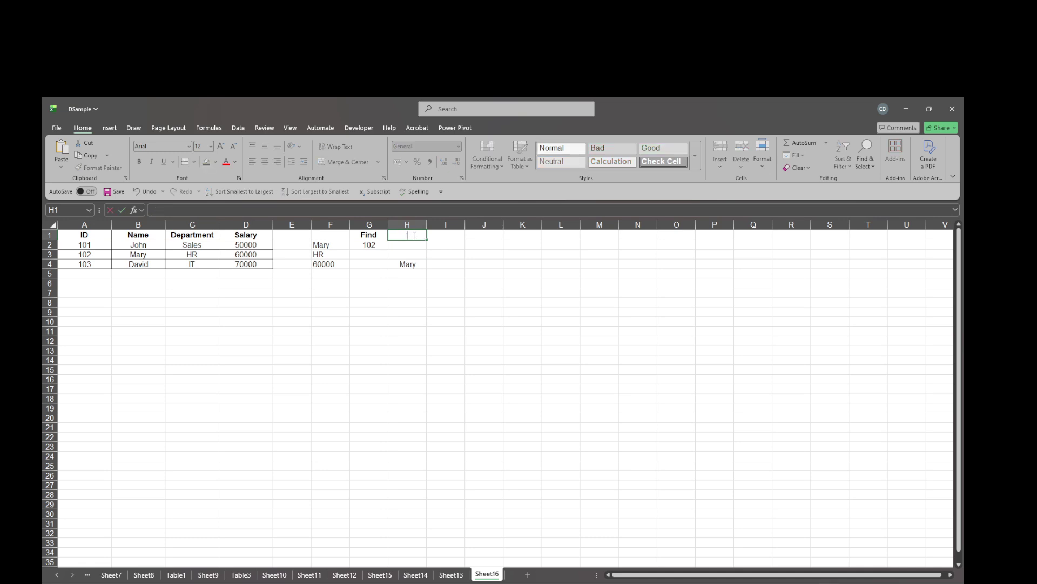
type("3")
left_click(402, 293)
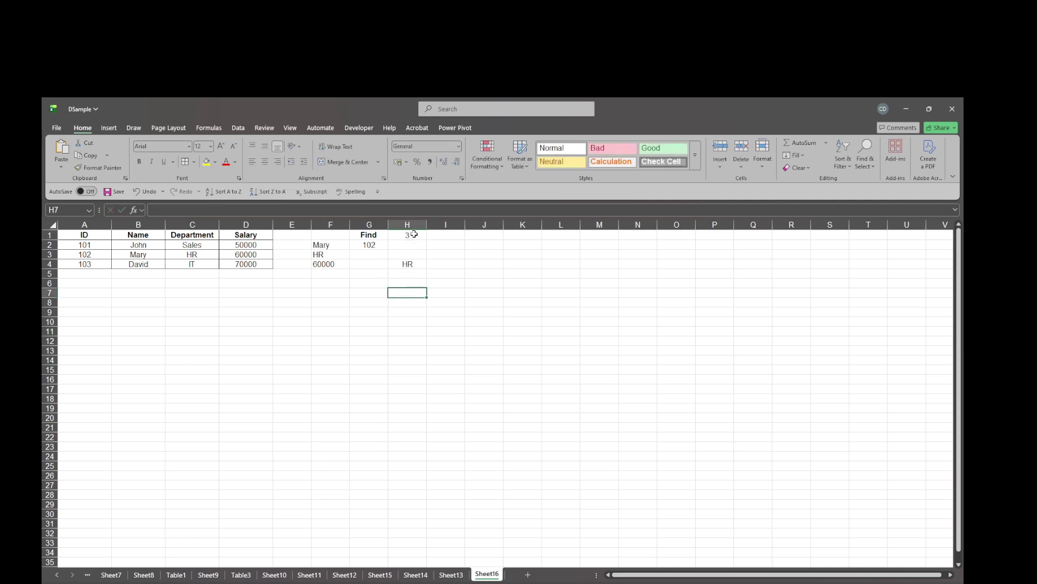
Set the column index in cell H1 to 4 so the H4 lookup returns the salary
left_click(413, 235)
double_click(415, 234)
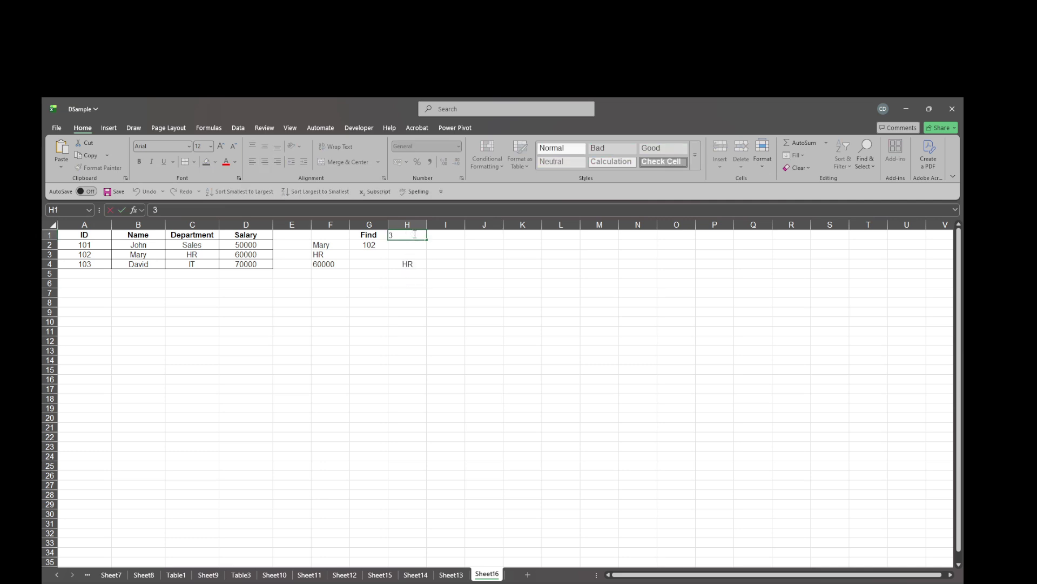
key("BackSpace")
type("4")
left_click(378, 330)
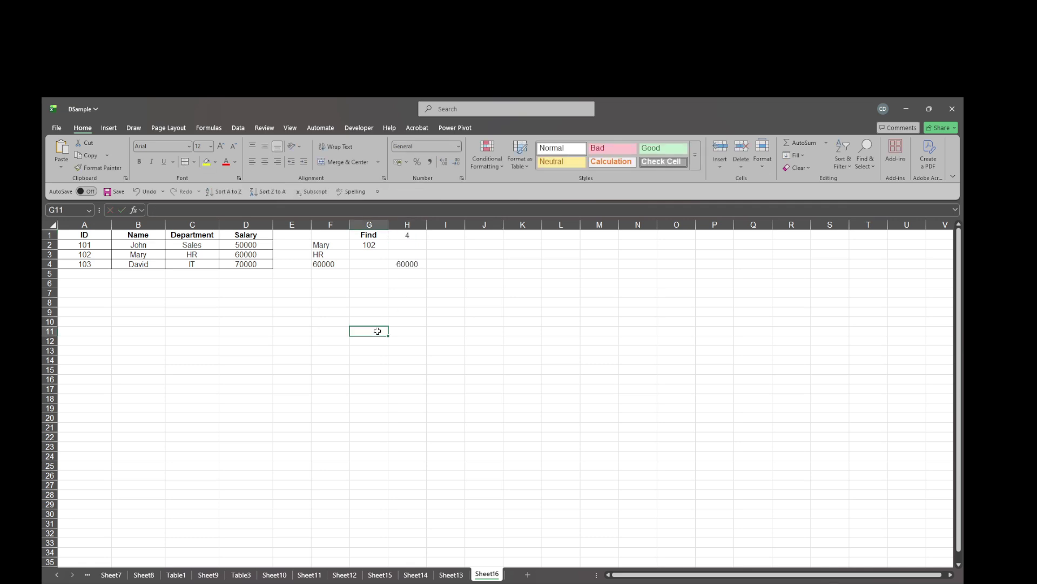